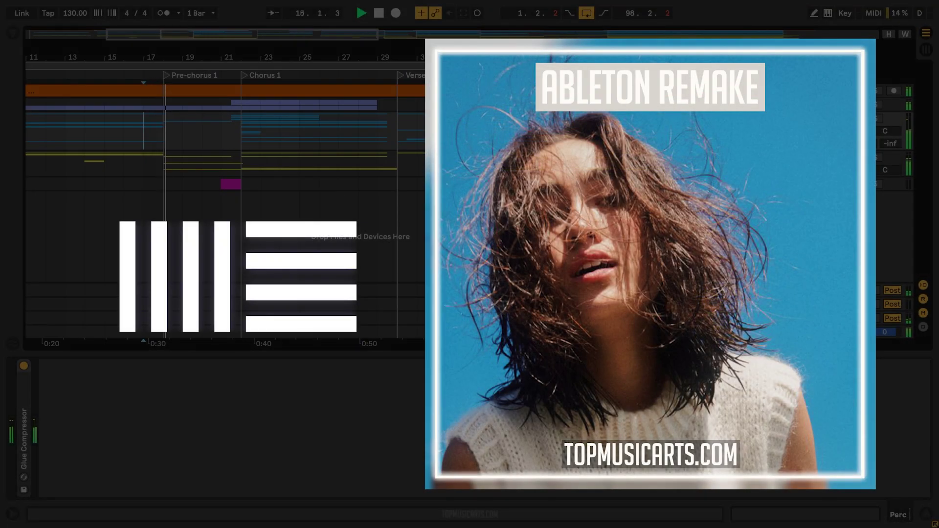
Open the Pre-chorus 1 Sub clip with taller note lanes and a smaller velocity lane.
key(h)
click(212, 162)
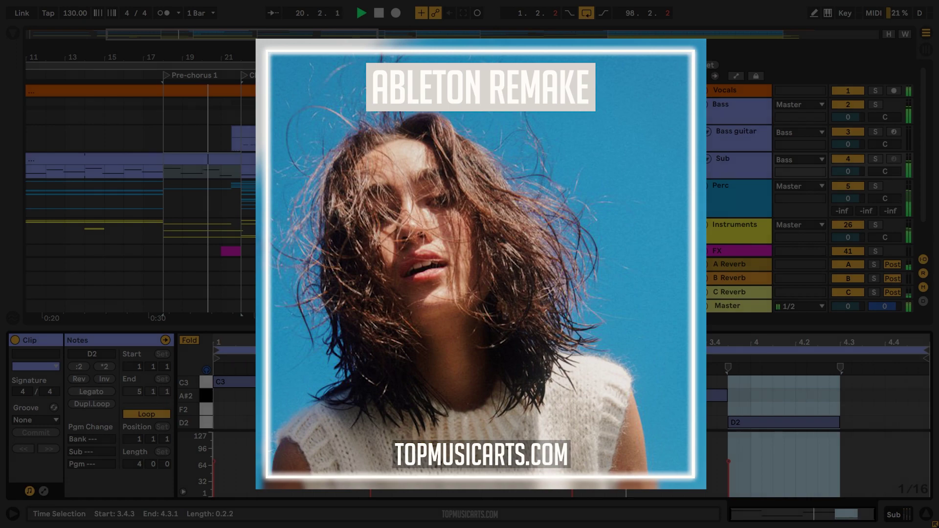
drag(481, 432, 481, 449)
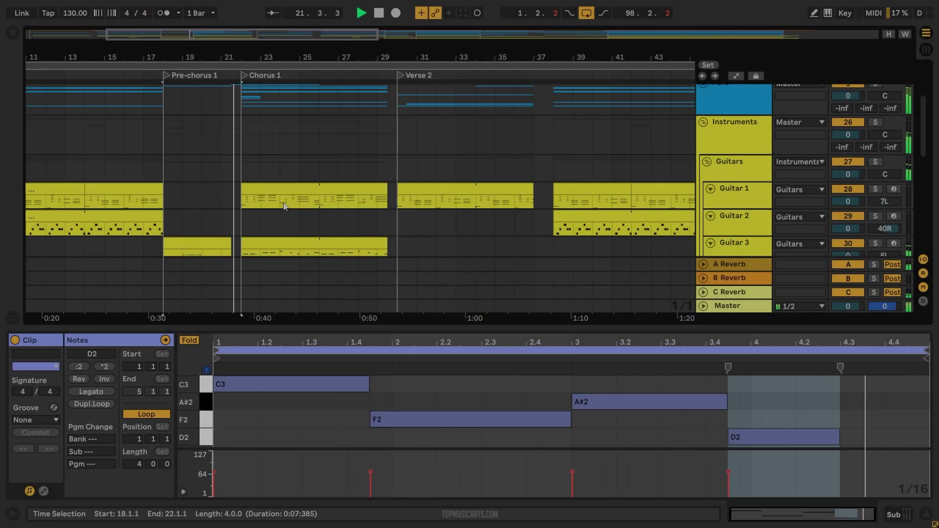
Inspect the Chorus 1 Guitar, pre-chorus Pad 2, Chorus 1 Glockenspiel and Flute clips.
click(278, 191)
scroll(291, 209, down, 3)
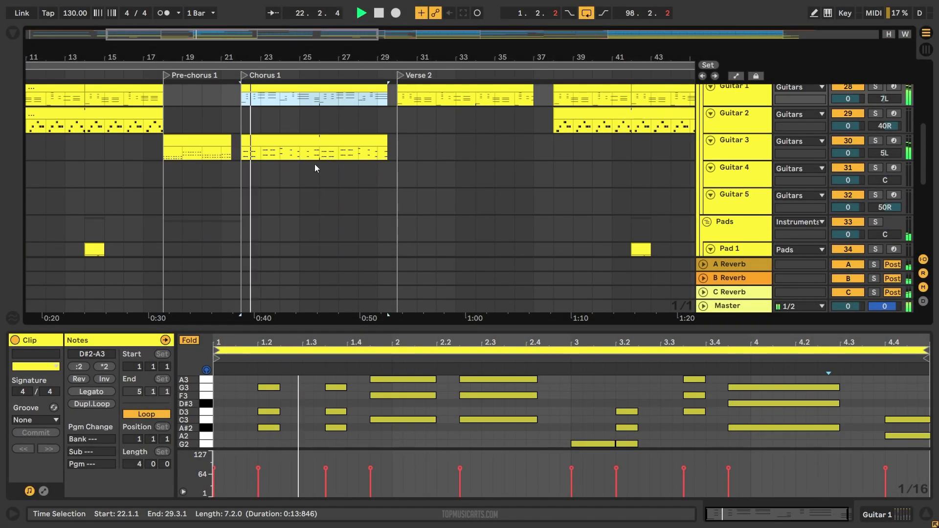
scroll(311, 164, down, 3)
scroll(265, 159, down, 1)
click(229, 189)
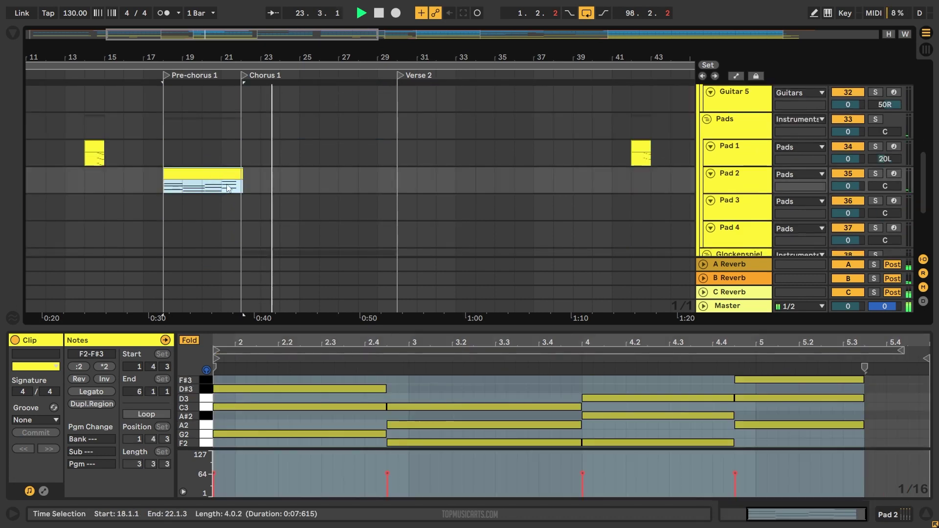
scroll(291, 184, down, 3)
click(294, 186)
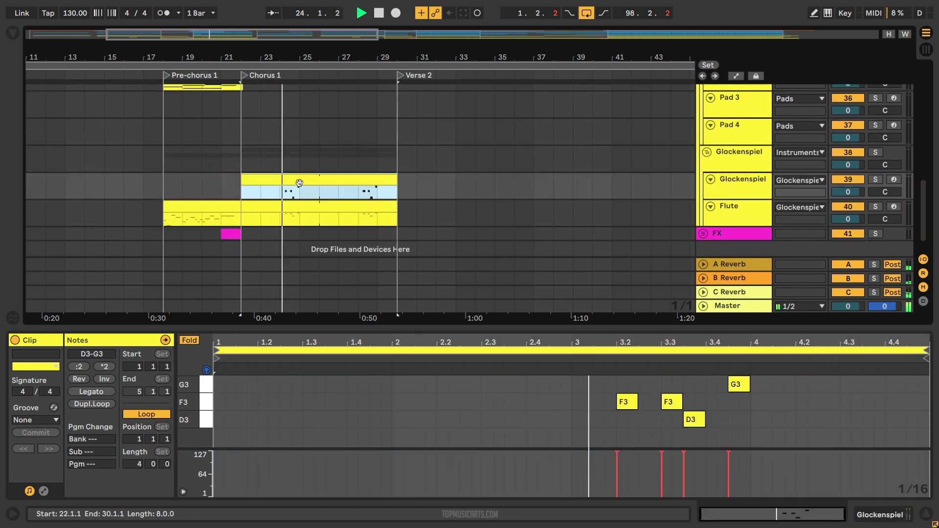
click(386, 214)
scroll(433, 211, up, 1)
scroll(470, 214, up, 6)
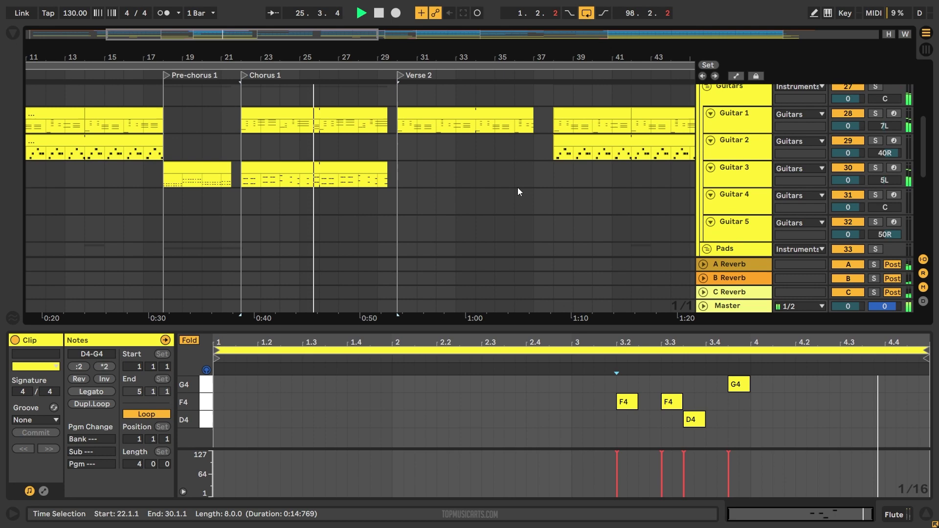
Zoom out to the whole song and review later Guitar, Pad, Glockenspiel and Flute clips.
key(minus)
click(348, 167)
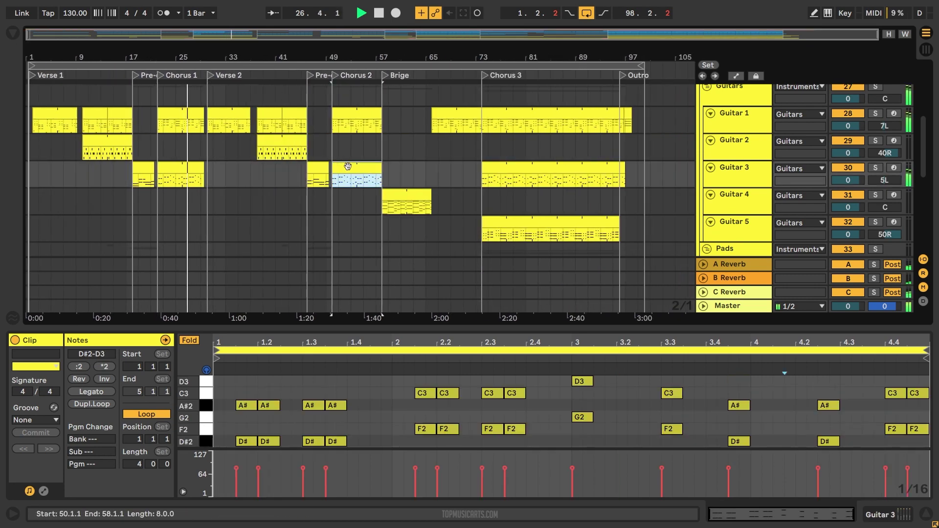
click(407, 197)
scroll(452, 215, down, 1)
click(509, 197)
scroll(509, 193, down, 3)
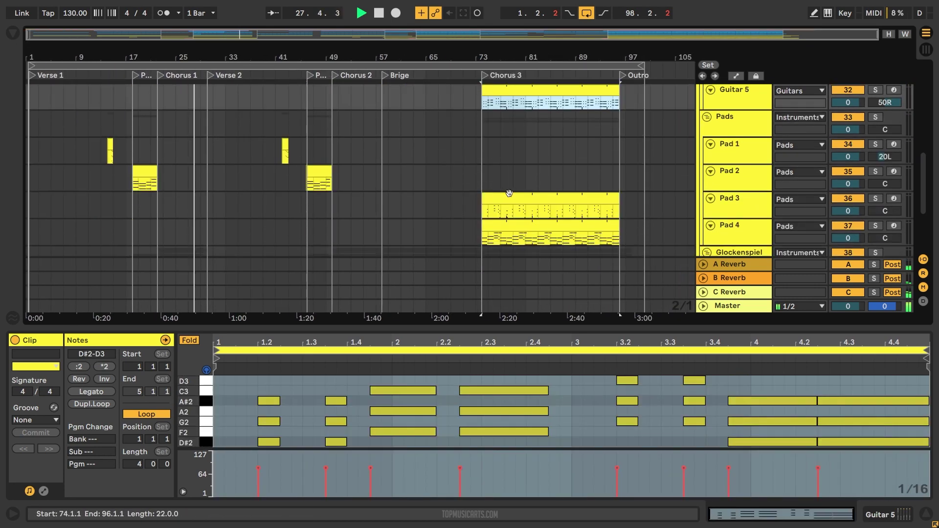
click(533, 201)
click(533, 237)
scroll(533, 237, down, 3)
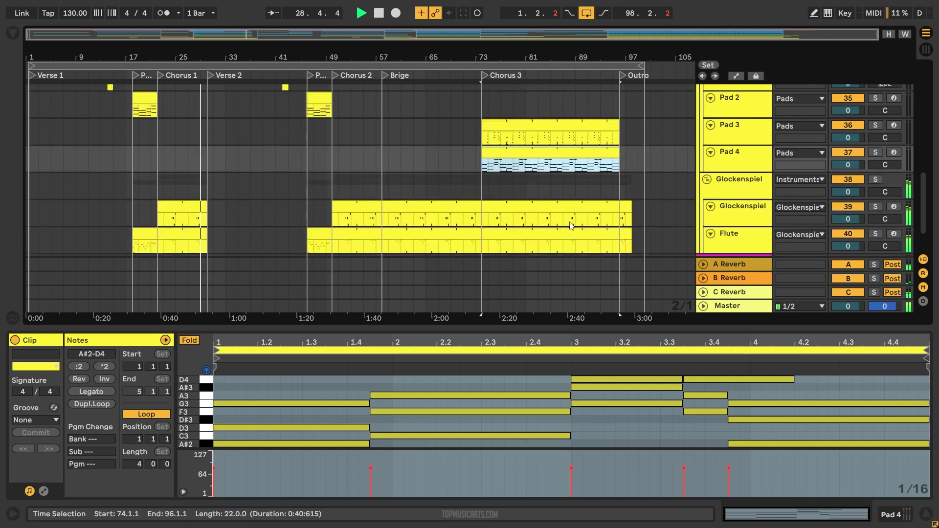
click(436, 206)
scroll(444, 208, down, 2)
click(457, 192)
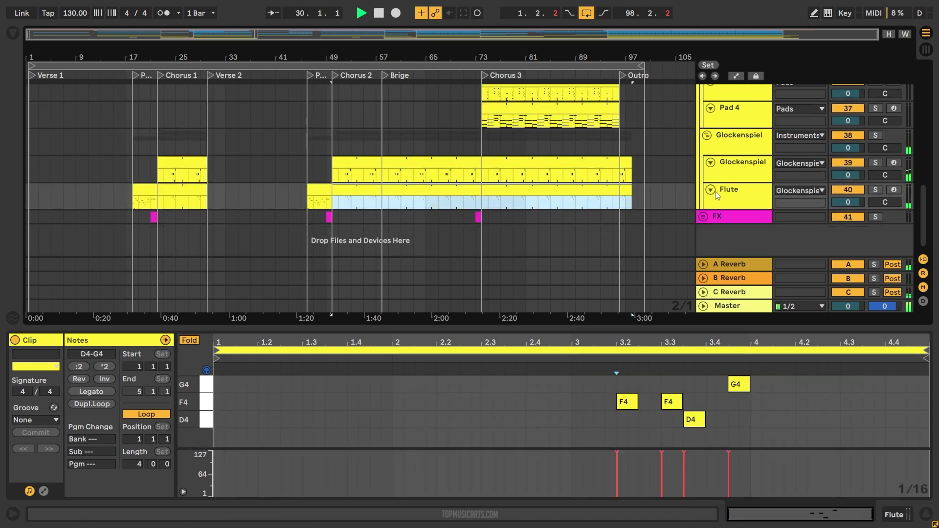
Inspect the Flute track's EQ Eight and Serum synth.
click(903, 519)
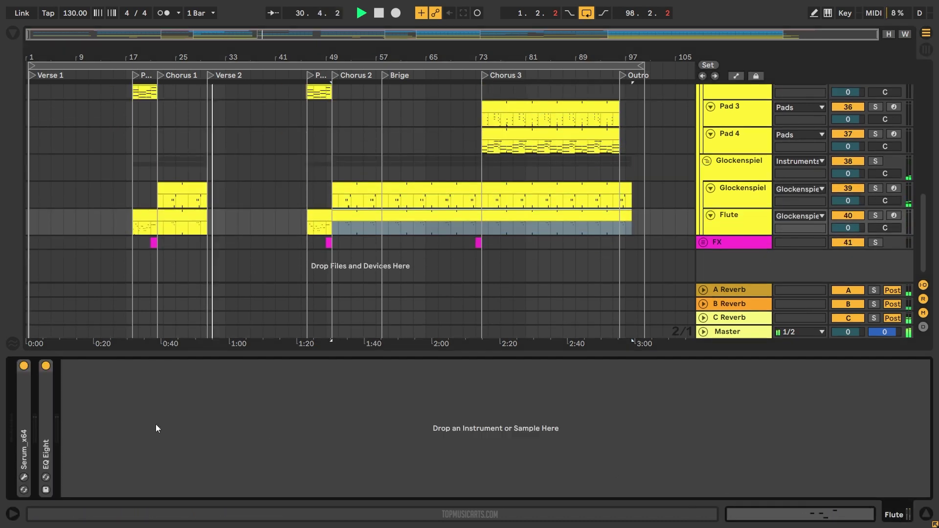
double_click(47, 409)
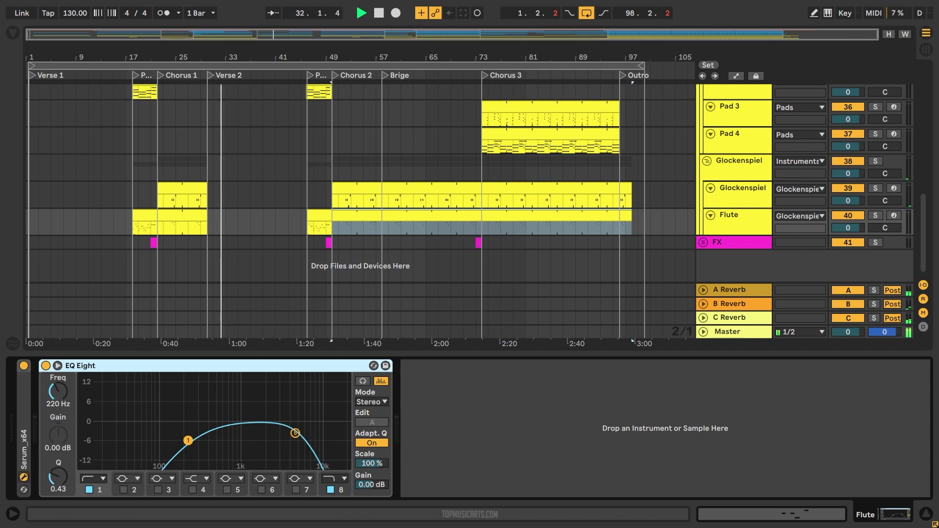
click(23, 476)
click(650, 109)
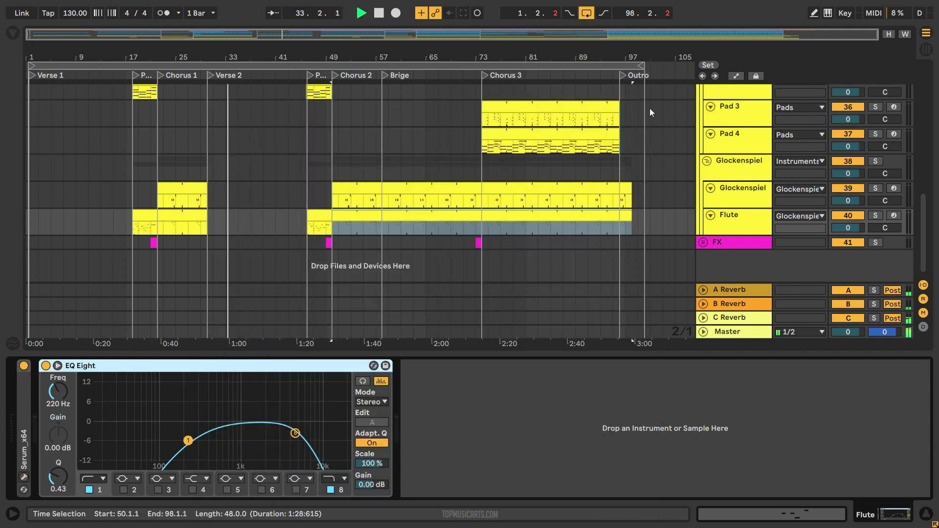
Review Pad 4 and the Glockenspiel group's Utility, Chorus and Glue Compressor effects.
click(745, 140)
click(723, 167)
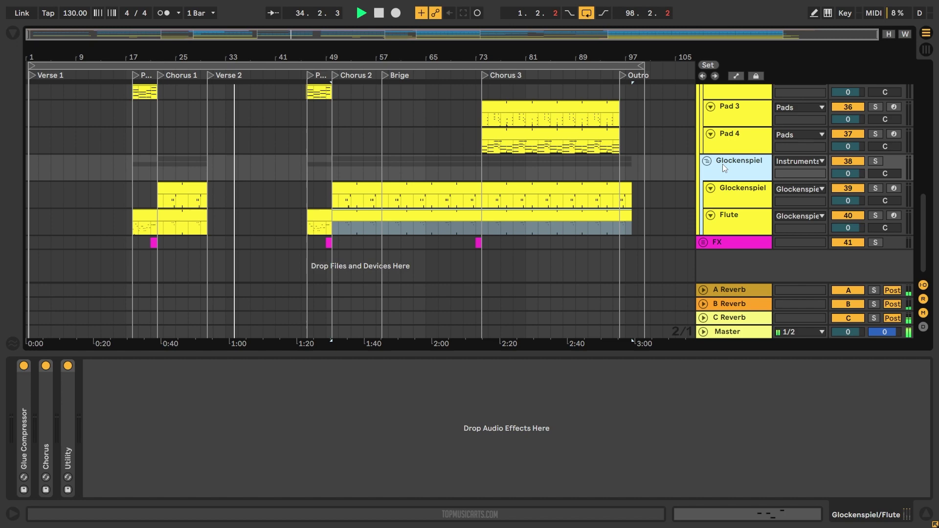
double_click(65, 406)
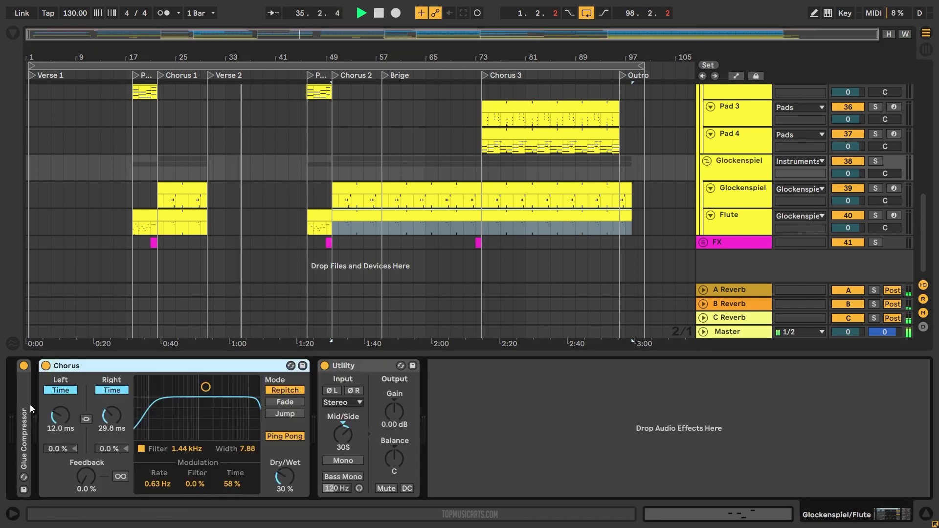
double_click(29, 404)
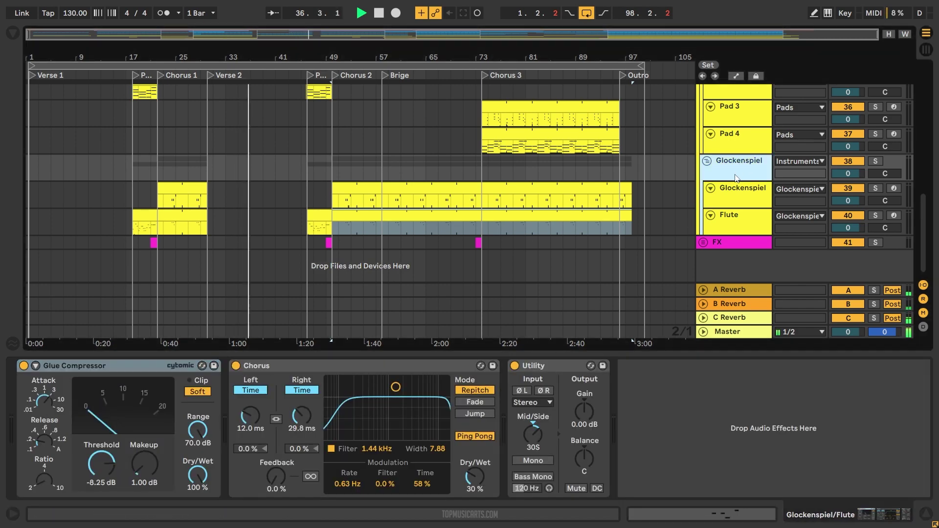
click(705, 161)
Inspect Pad 1's Utility, Chorus, EQ Eight and Serum synth.
key(Up)
click(763, 172)
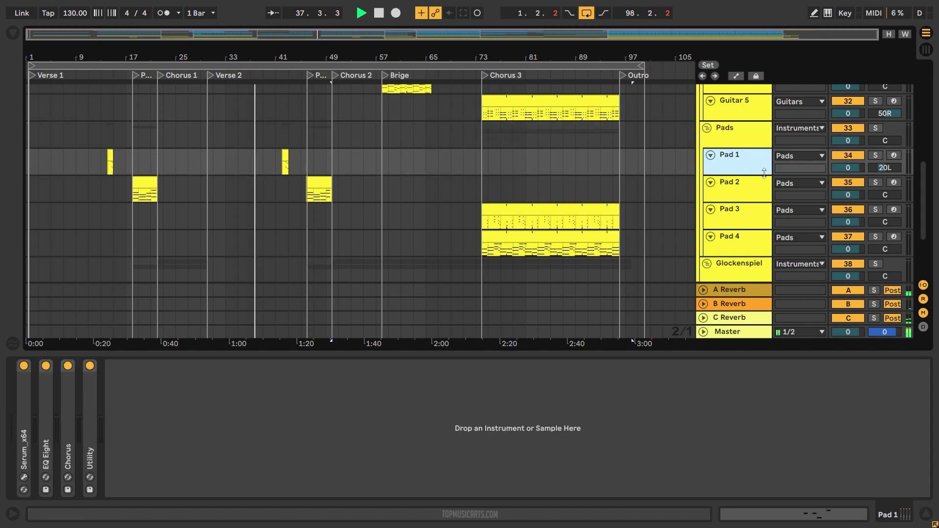
double_click(90, 424)
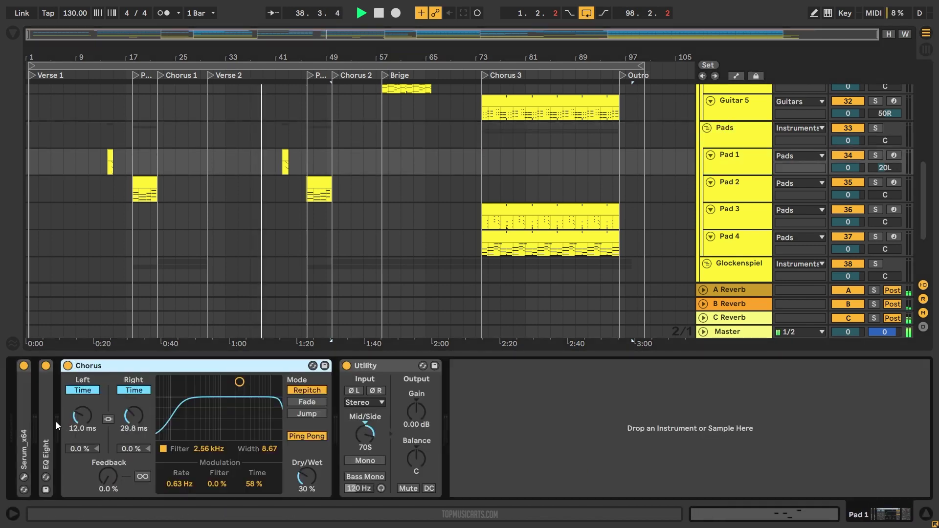
double_click(46, 420)
click(25, 479)
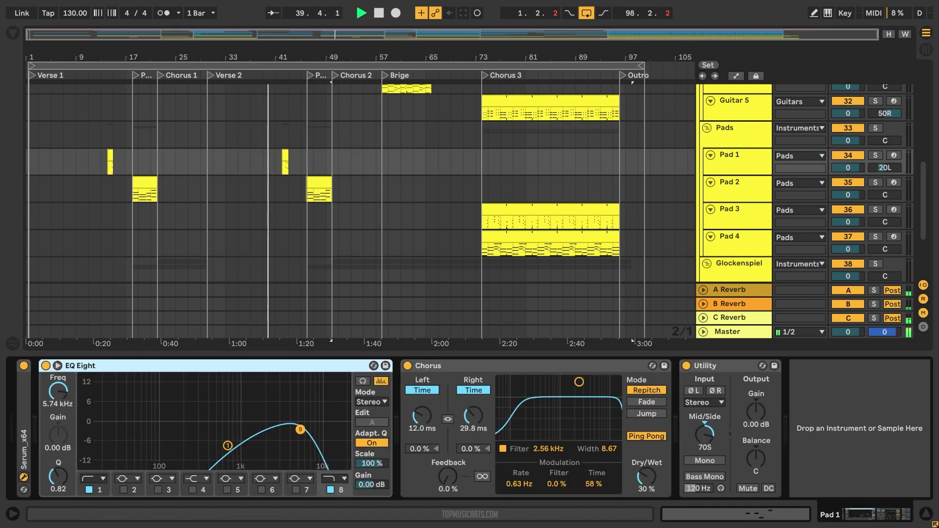
click(584, 133)
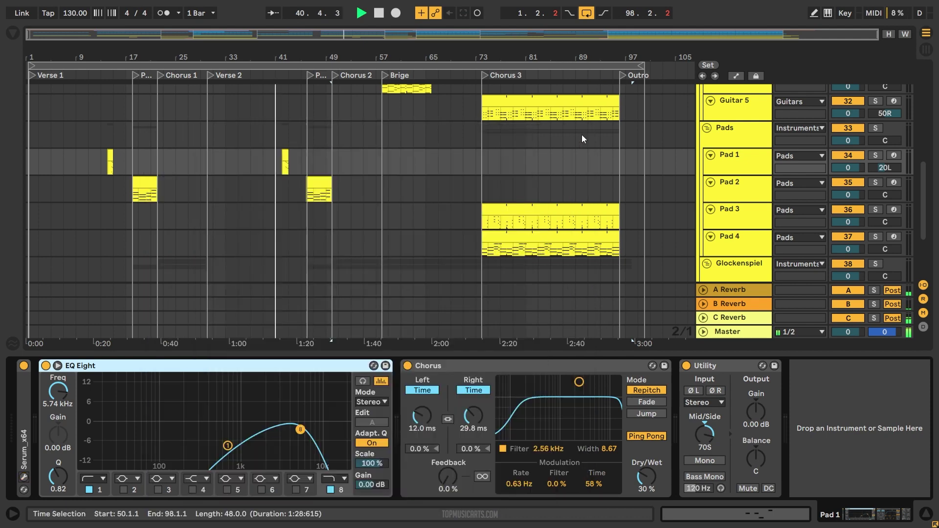
scroll(493, 184, up, 5)
Unfold Guitar 2's Utility, Delay, EQ Eight, Cabinet, Amp and Guitar rack.
click(736, 157)
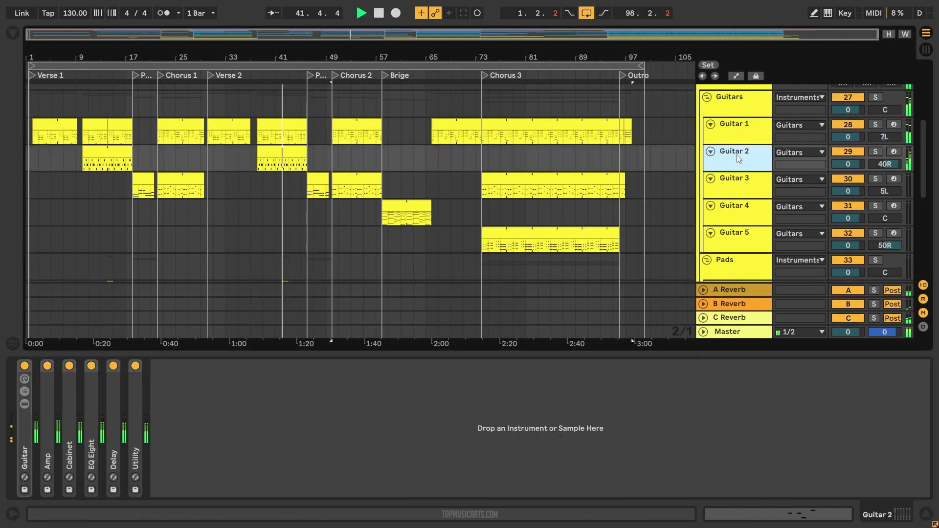
double_click(136, 398)
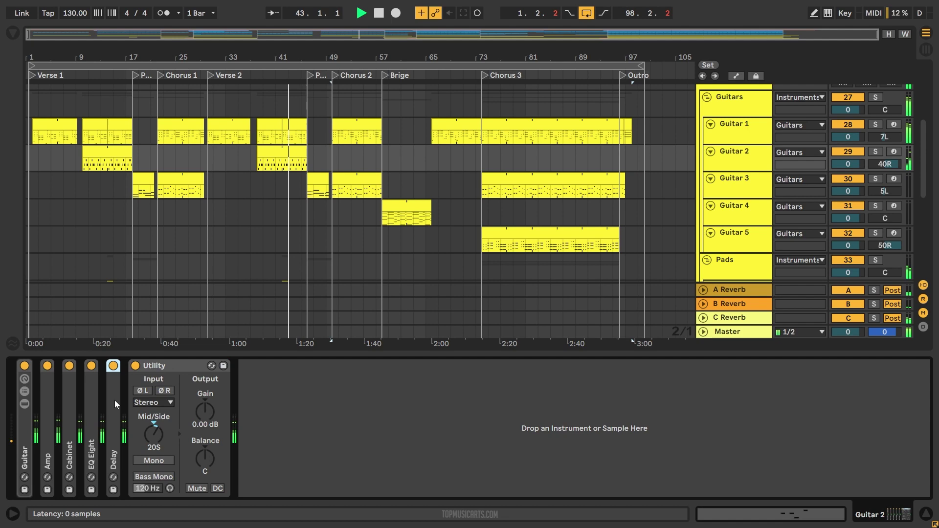
double_click(115, 400)
double_click(70, 402)
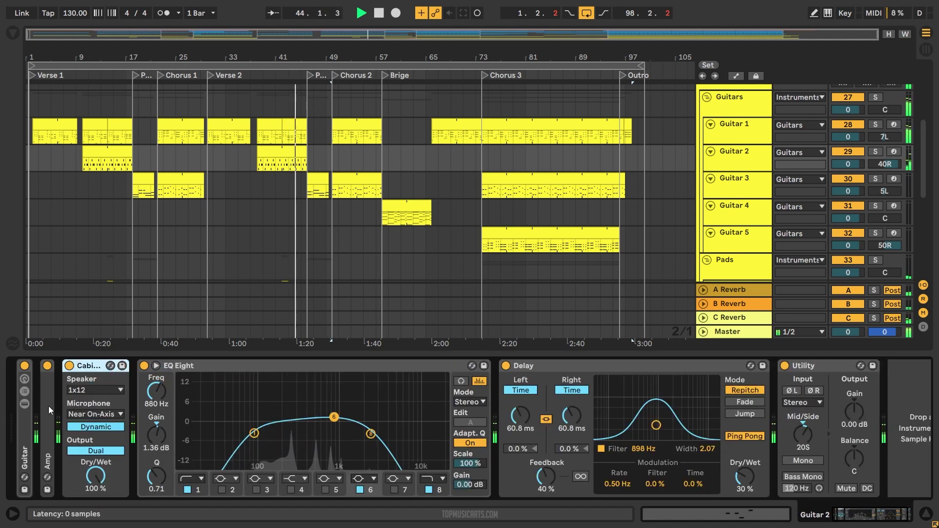
click(47, 406)
double_click(47, 406)
double_click(25, 425)
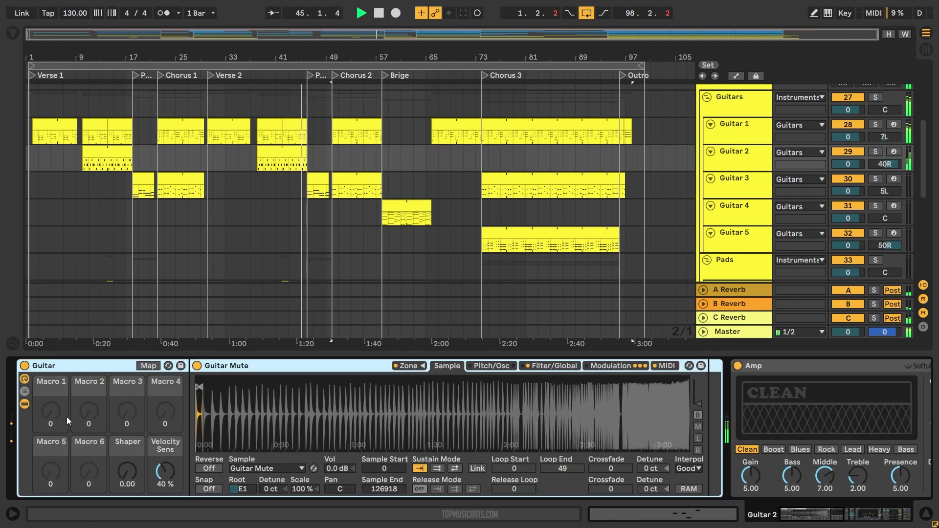
Check the Guitars and Instruments group chains, including the Kickstart 2 plug-in.
click(739, 112)
scroll(738, 147, up, 5)
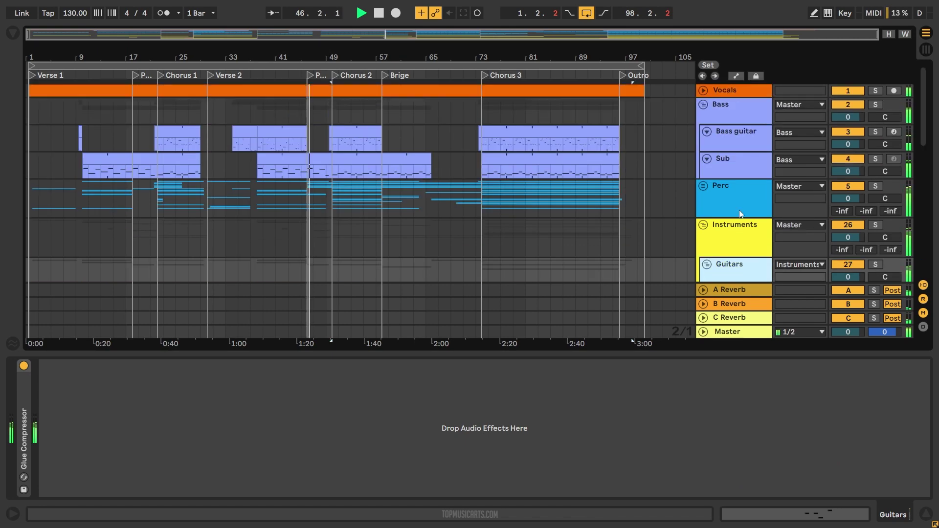
click(741, 238)
click(56, 475)
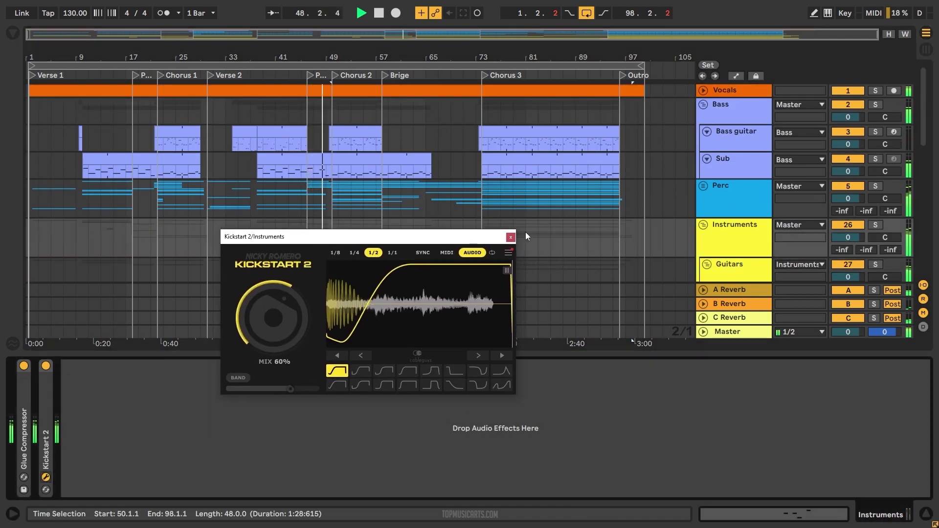
click(511, 237)
Unfold the Perc group and inspect the Sub track's Utility, EQ Eight and Serum.
click(702, 186)
click(720, 170)
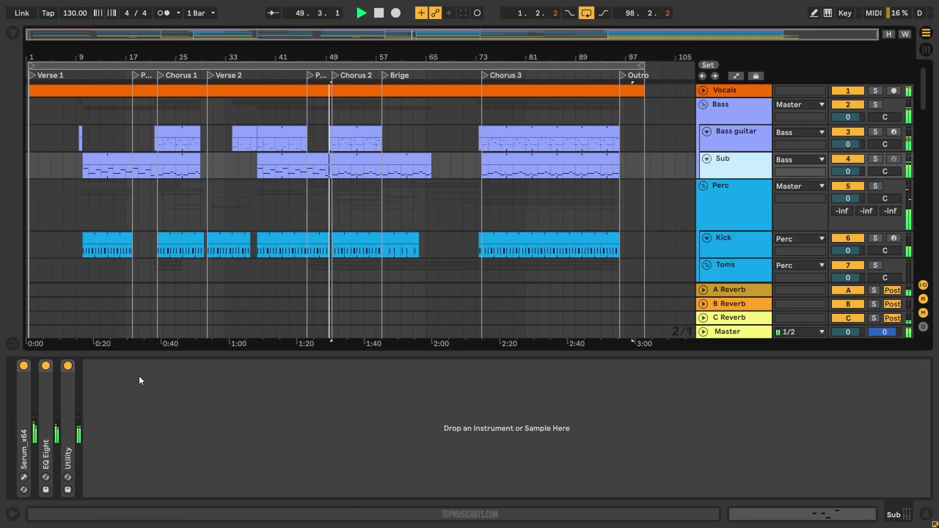
double_click(68, 423)
double_click(44, 415)
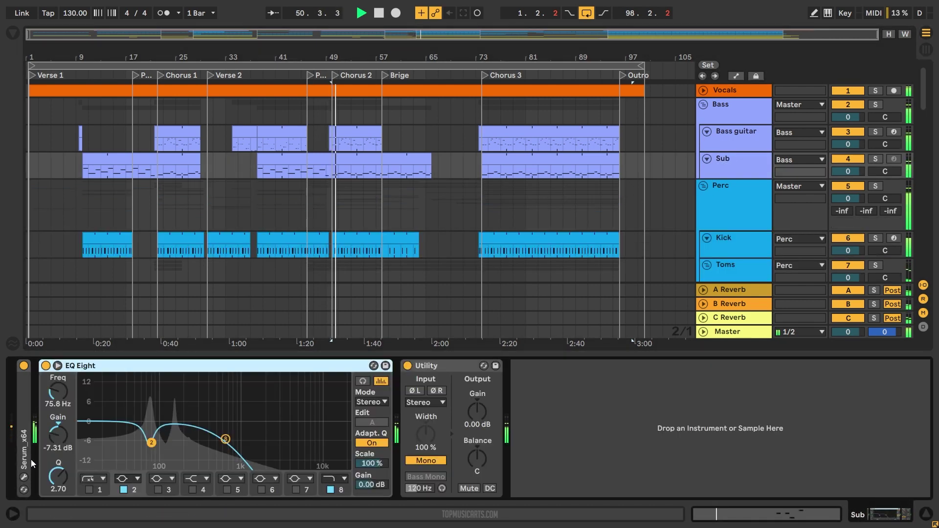
click(24, 478)
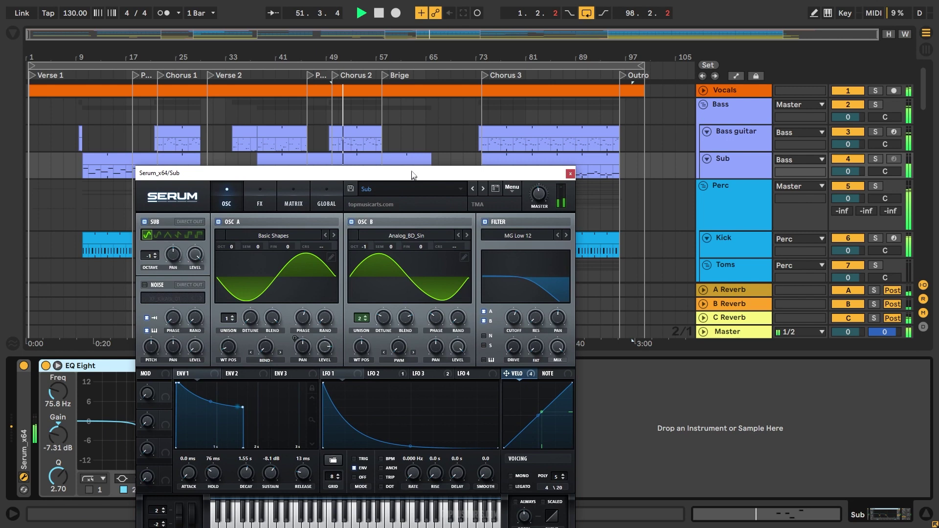
drag(440, 166, 458, 106)
click(588, 113)
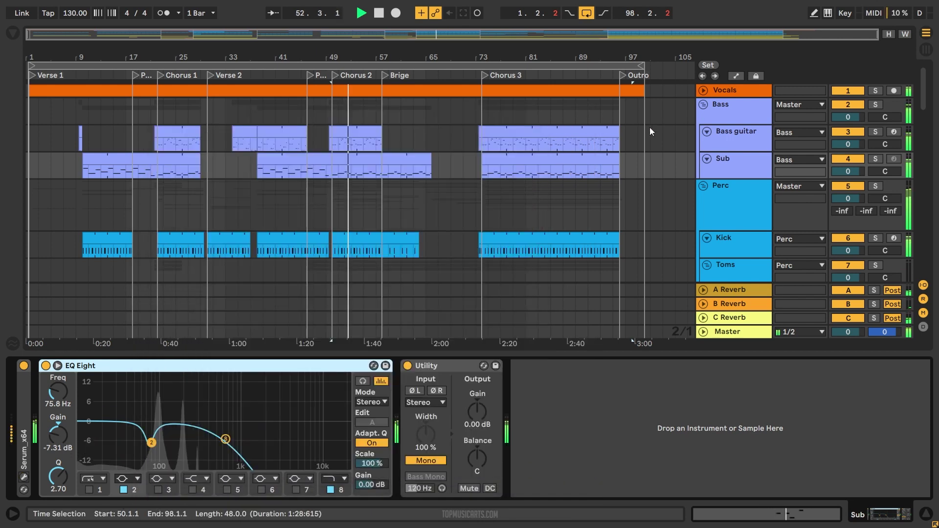
click(741, 200)
Expand Perc's Glue Compressor, then inspect Tom 1, Tom 2 and the Toms group devices.
double_click(24, 390)
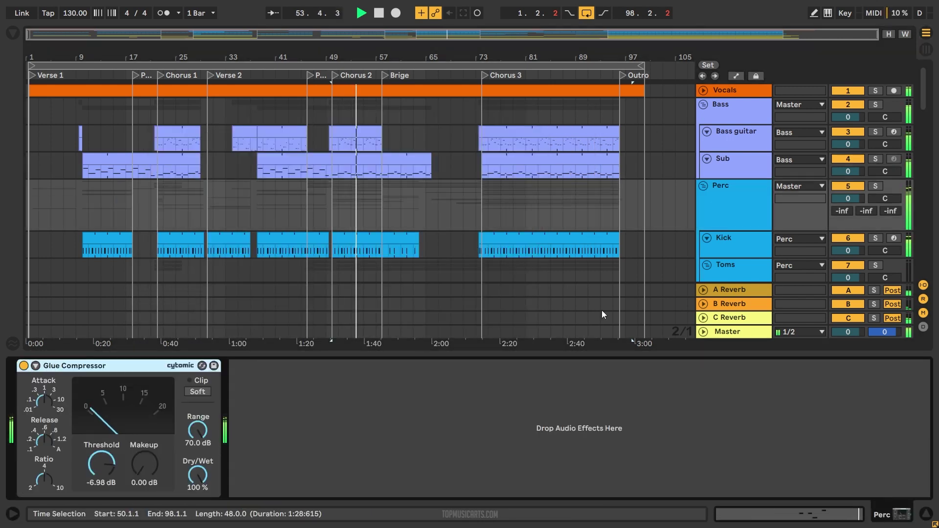
click(706, 266)
click(739, 209)
click(736, 240)
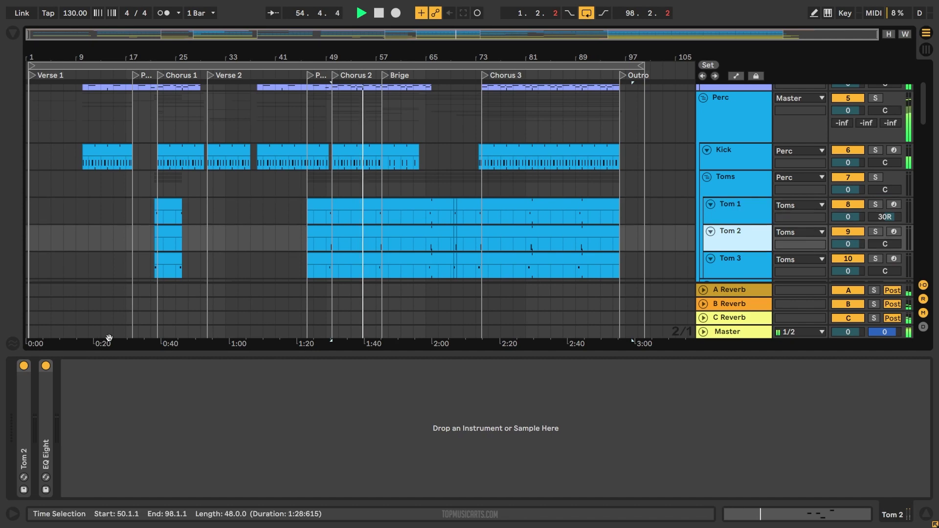
double_click(47, 393)
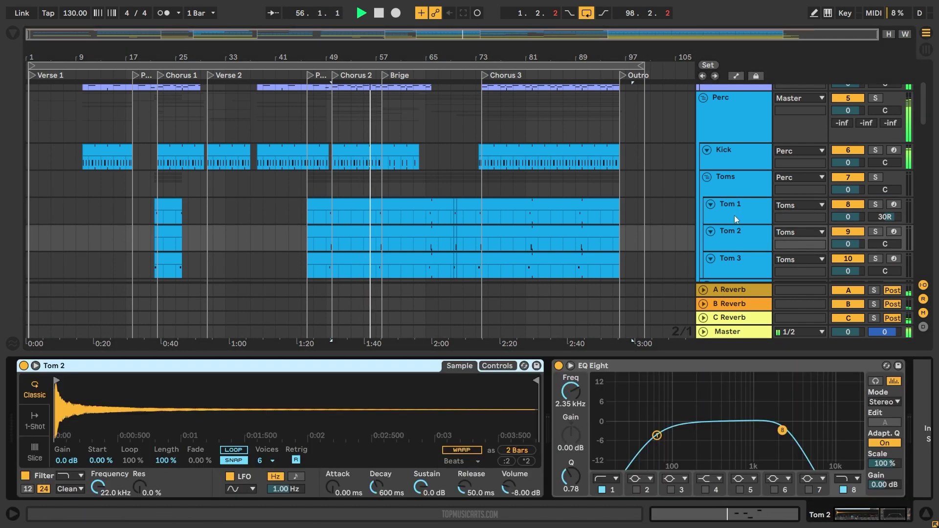
click(732, 192)
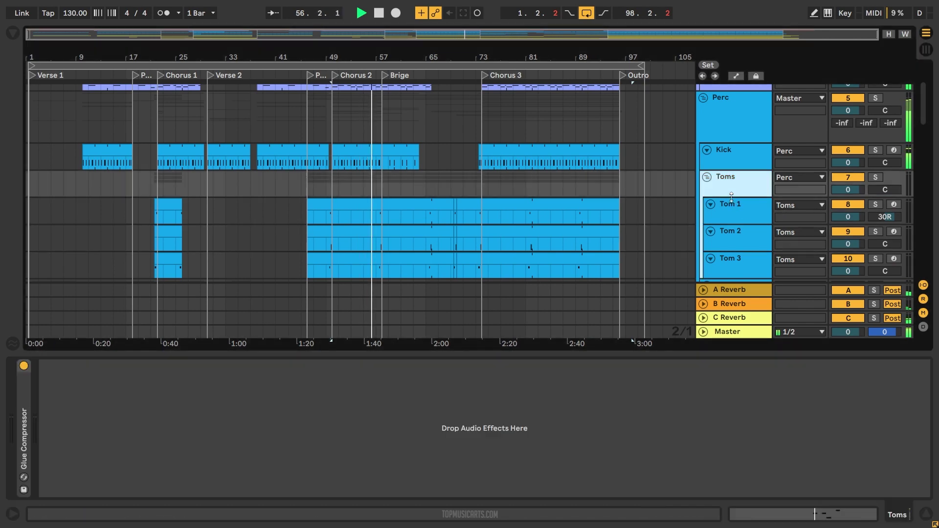
double_click(19, 389)
drag(411, 57, 411, 89)
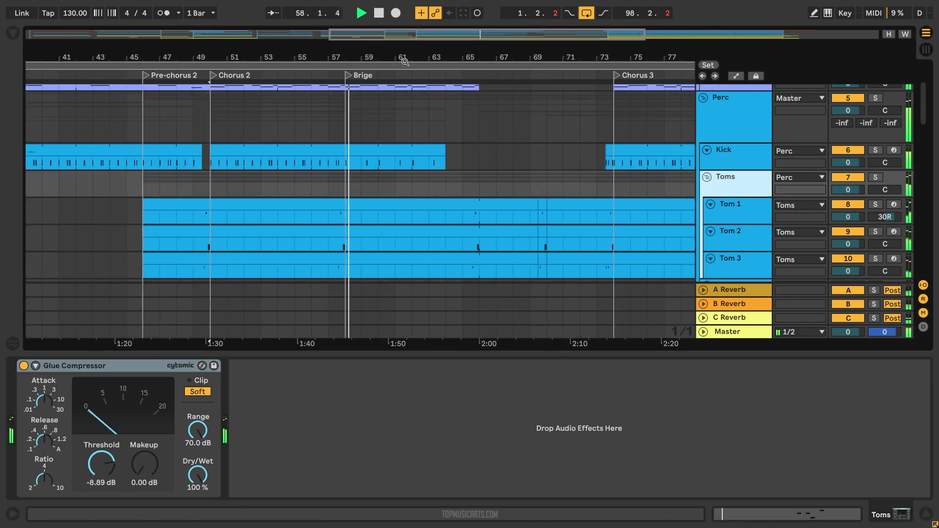
scroll(514, 205, down, 3)
scroll(513, 205, down, 4)
scroll(624, 191, down, 2)
Inspect the Snap track's Utility, EQ Eight and sampler.
click(741, 168)
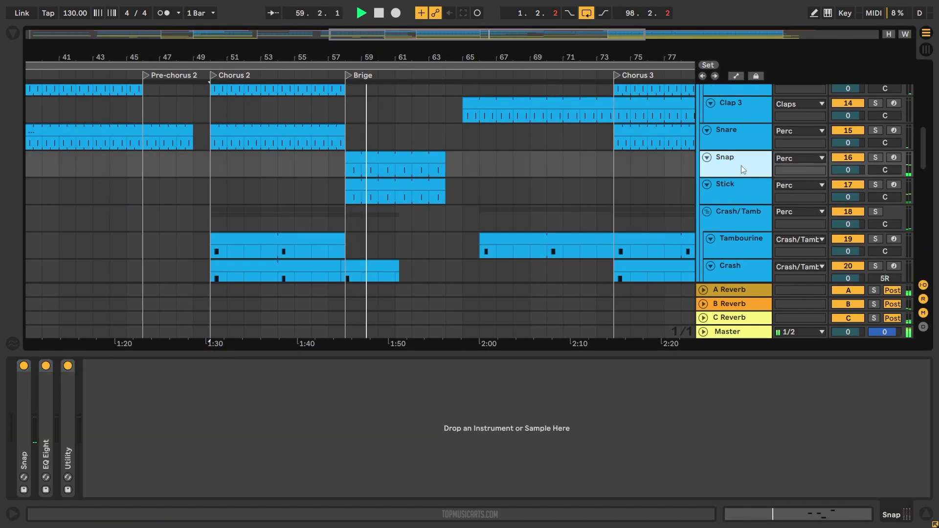
double_click(66, 389)
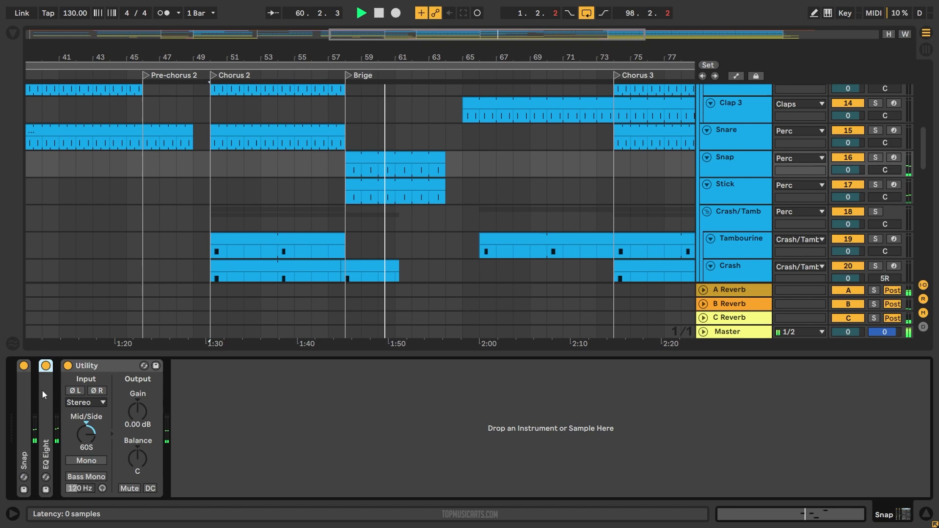
double_click(42, 390)
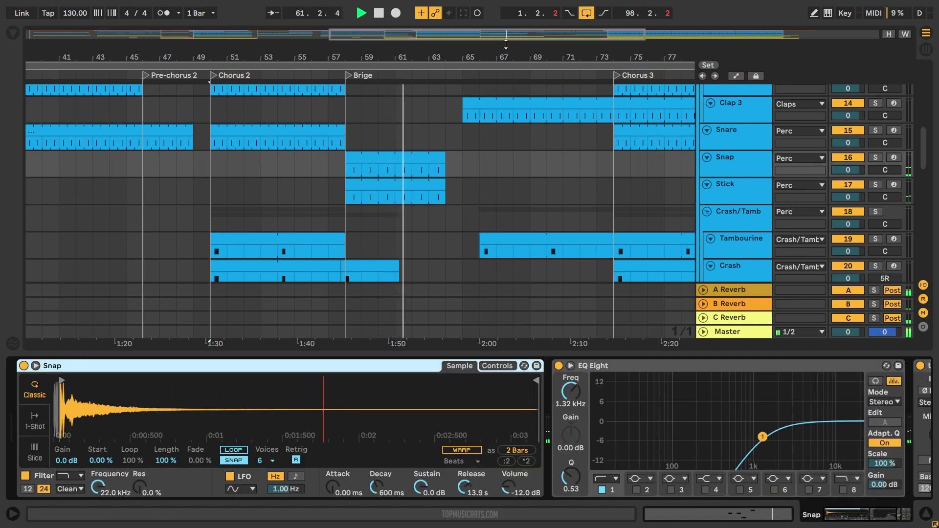
drag(528, 57, 558, 89)
scroll(581, 188, down, 1)
Inspect the Crash/Tamb group and the Tambourine's sampler and EQ Eight.
click(738, 190)
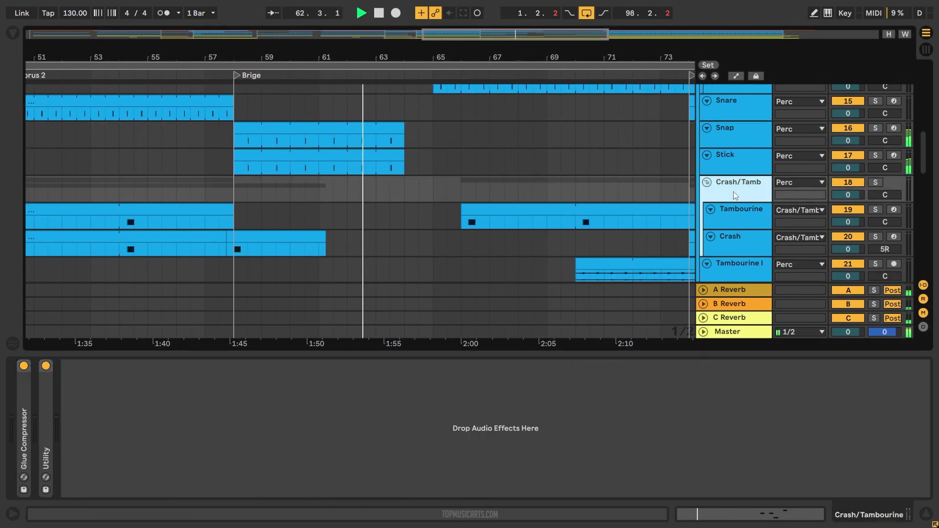
click(744, 224)
scroll(745, 223, down, 2)
scroll(744, 224, down, 2)
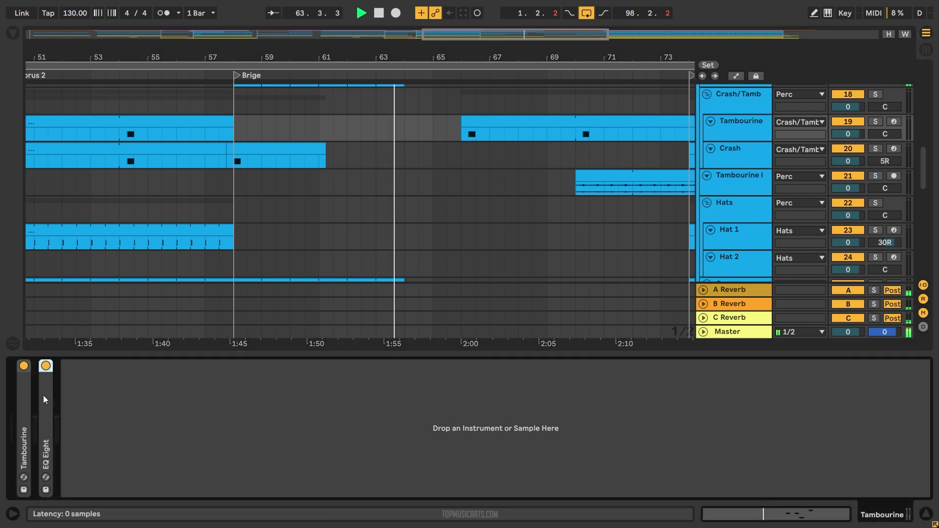
double_click(43, 396)
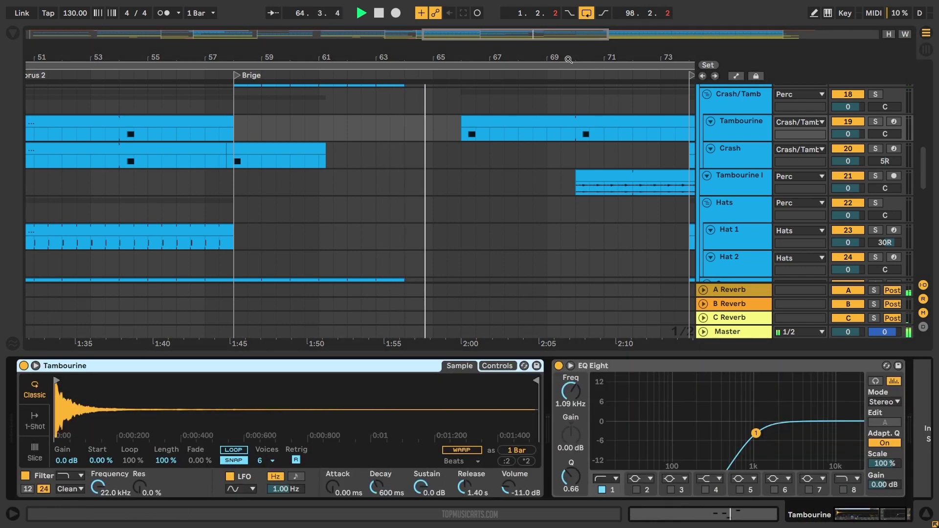
drag(568, 58, 580, 44)
scroll(592, 195, up, 5)
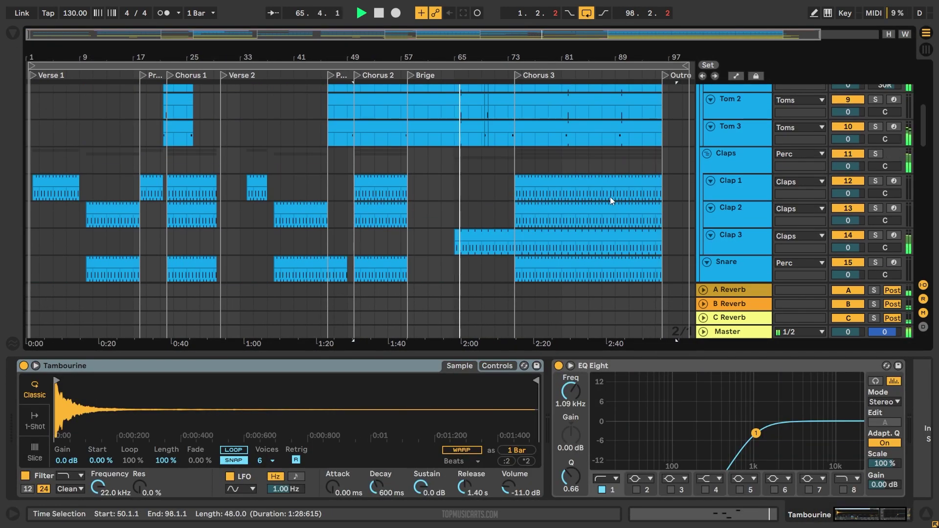
scroll(613, 203, up, 3)
scroll(618, 205, up, 3)
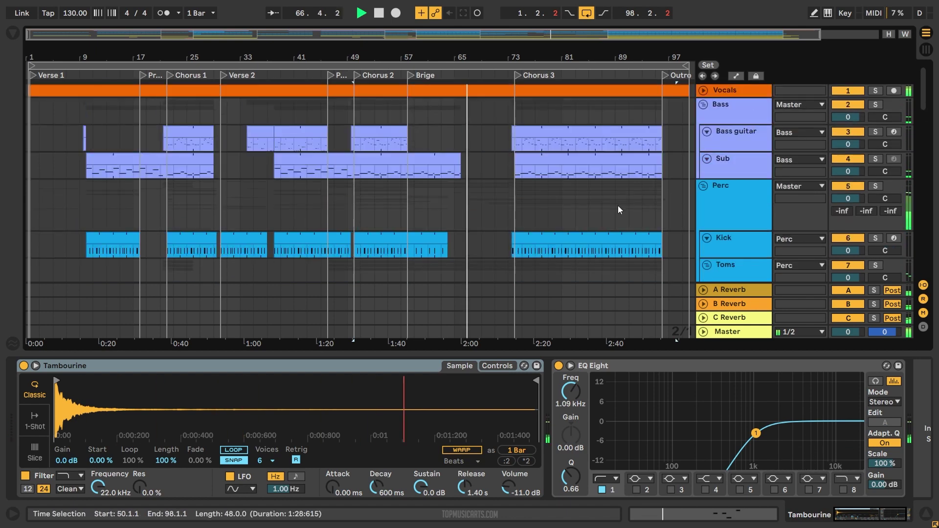
Review the Bass group's chain, including Kickstart 2, then the A Reverb return.
click(738, 117)
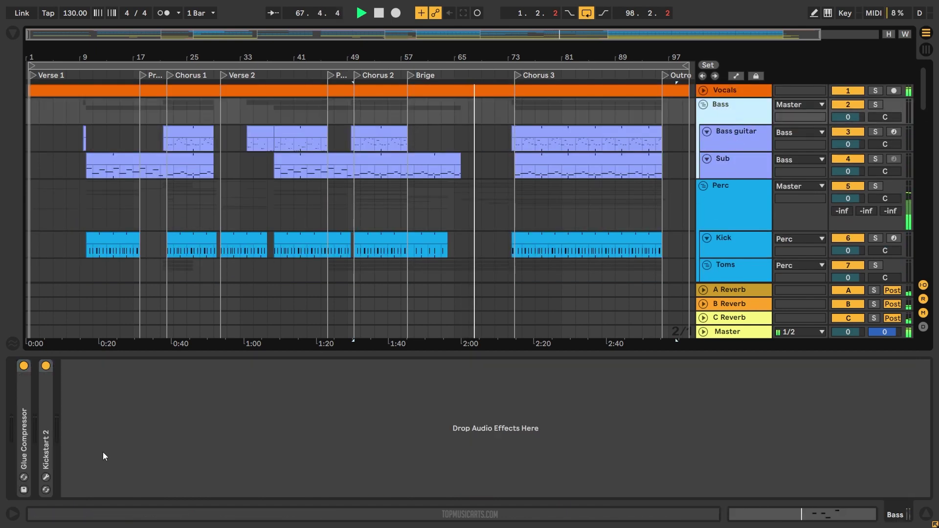
click(46, 477)
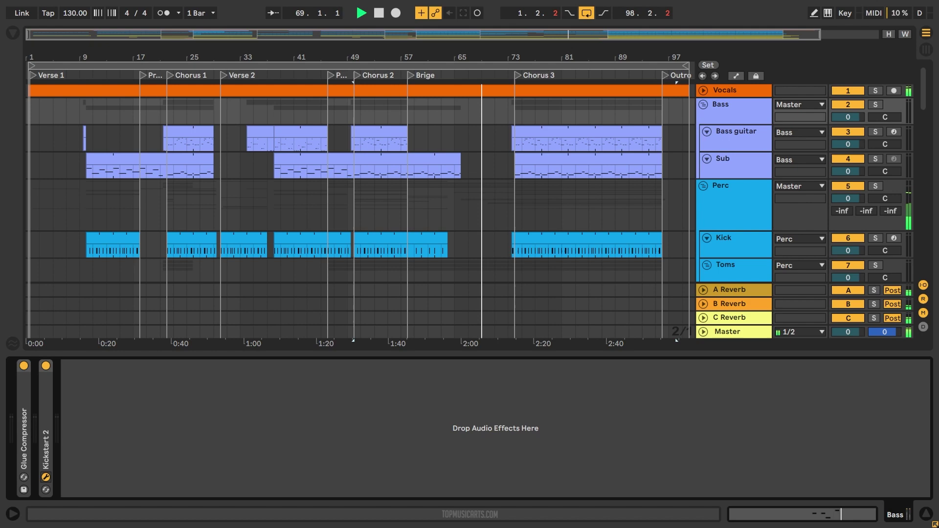
click(444, 253)
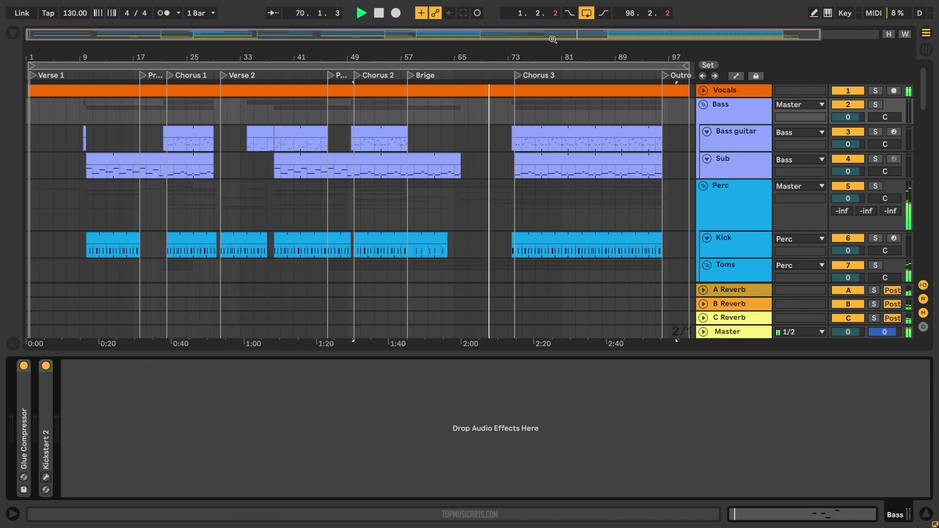
scroll(606, 119, down, 5)
scroll(605, 120, down, 5)
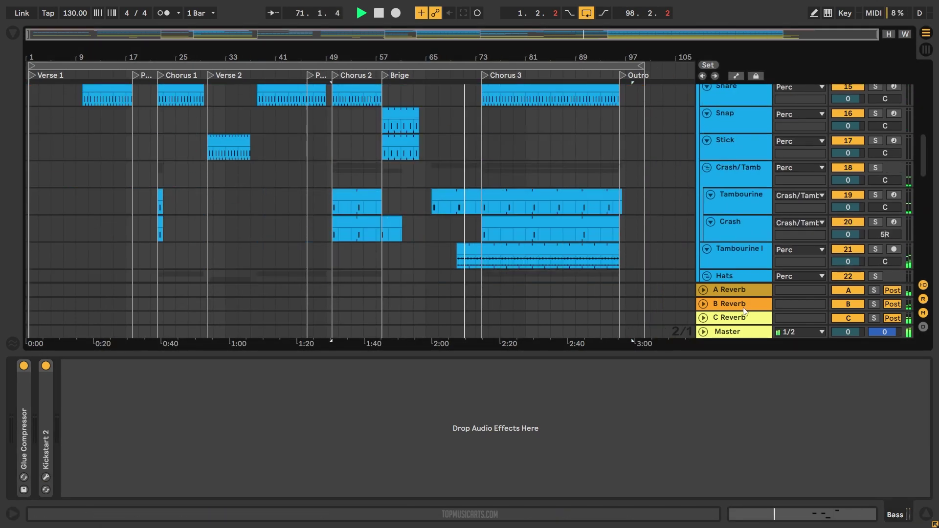
click(741, 290)
Unfold the Master's Clean Master TMA rack and scroll to its remaining devices.
click(727, 334)
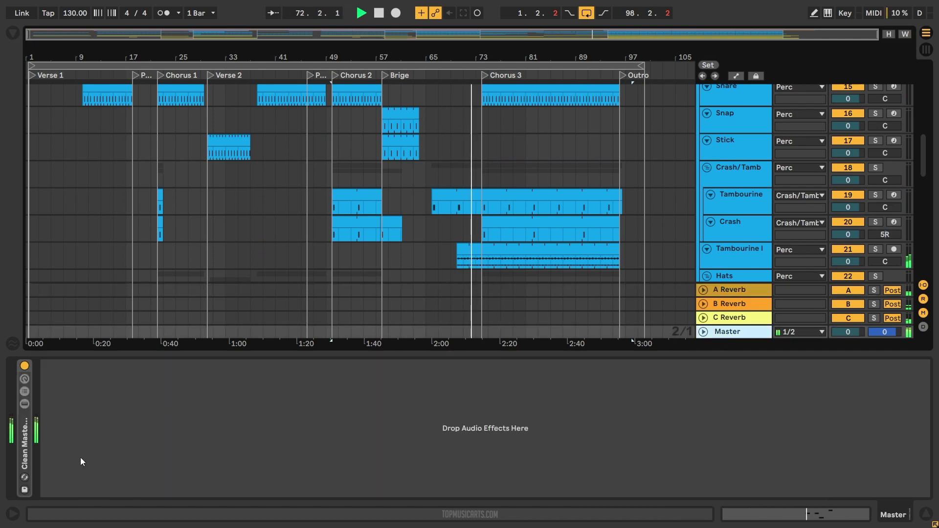
double_click(25, 367)
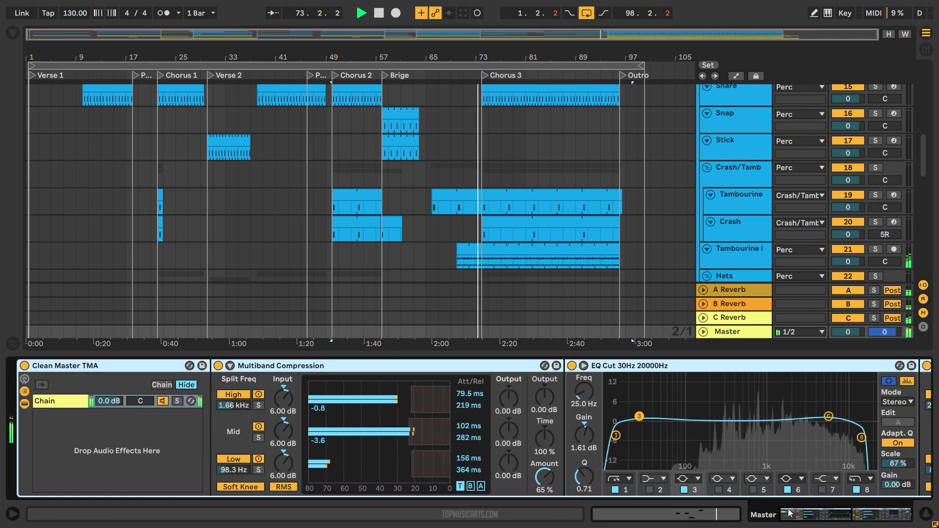
click(895, 517)
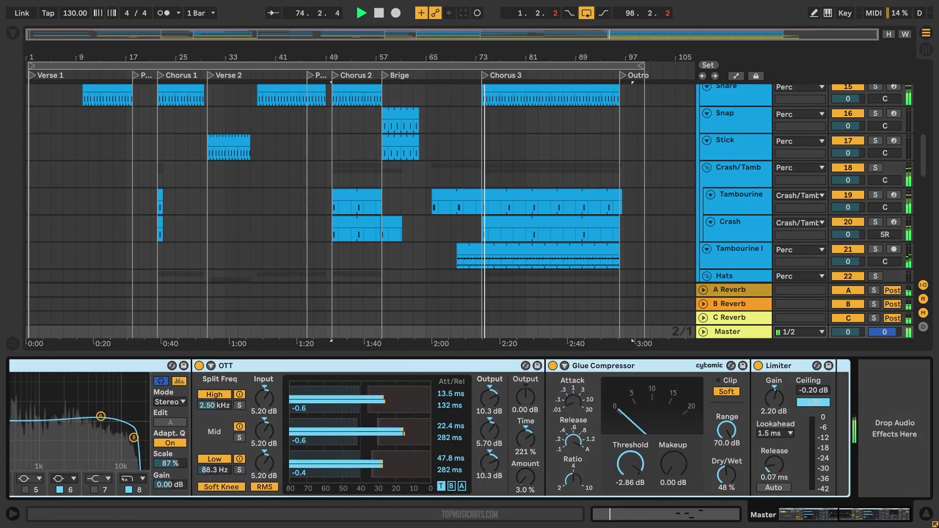